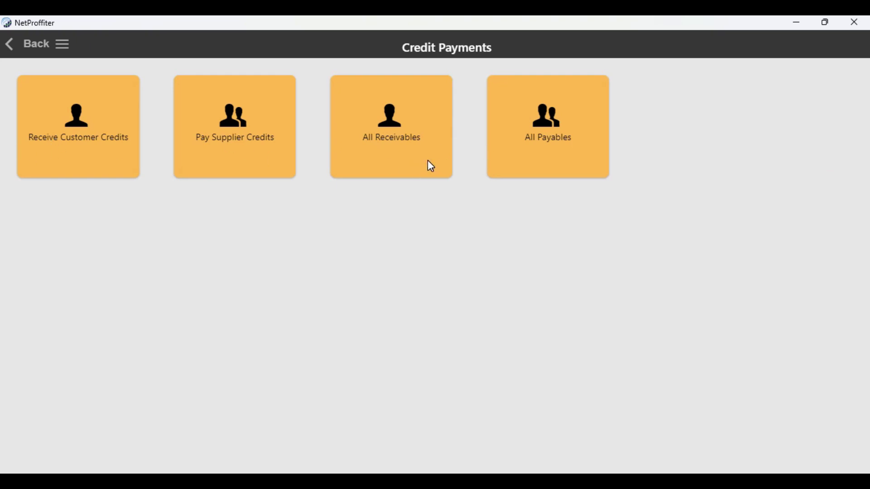
# - Open the All Receivables report and examine its search, payment notification methods and customer due-date filter options
pyautogui.click(409, 139)
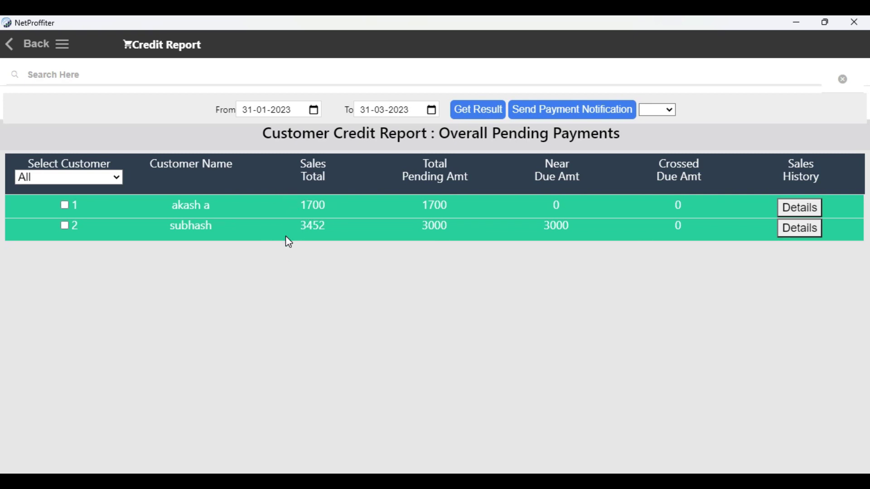
pyautogui.click(68, 75)
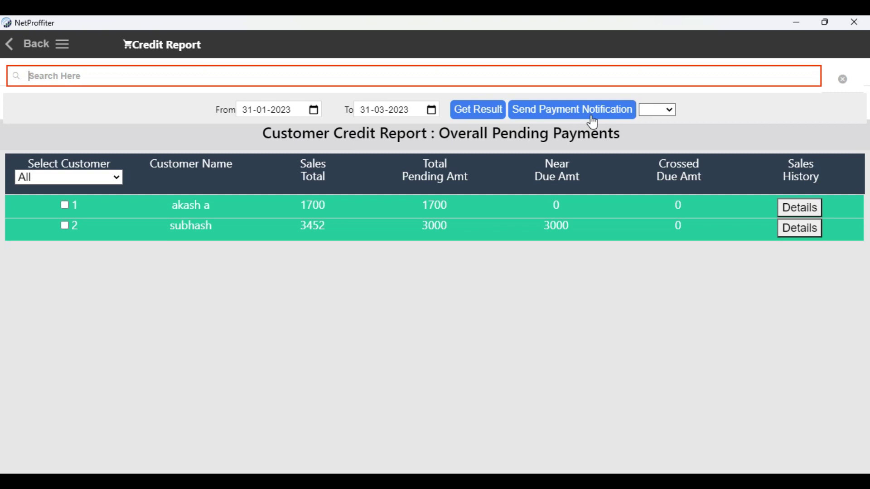
pyautogui.click(671, 113)
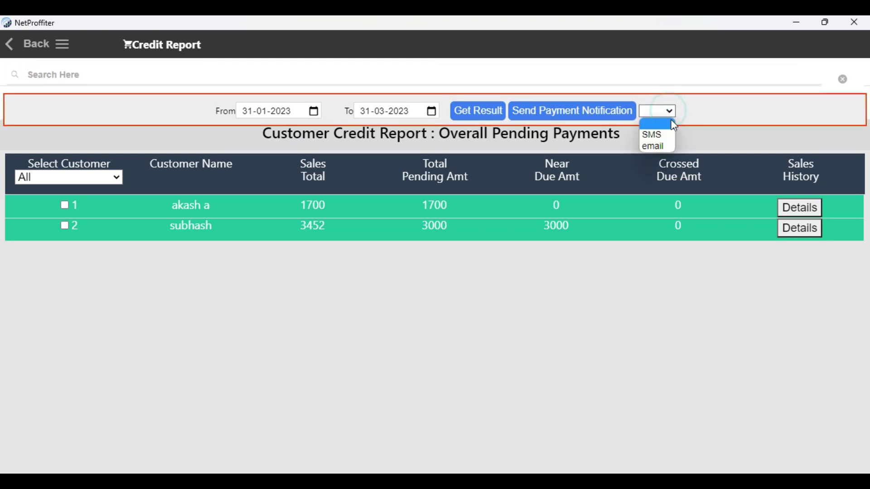
pyautogui.click(715, 109)
pyautogui.click(93, 179)
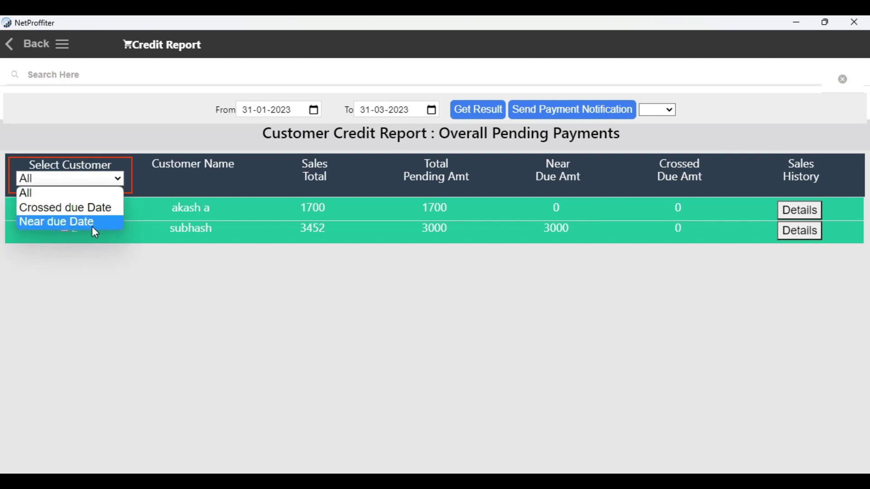
pyautogui.click(85, 136)
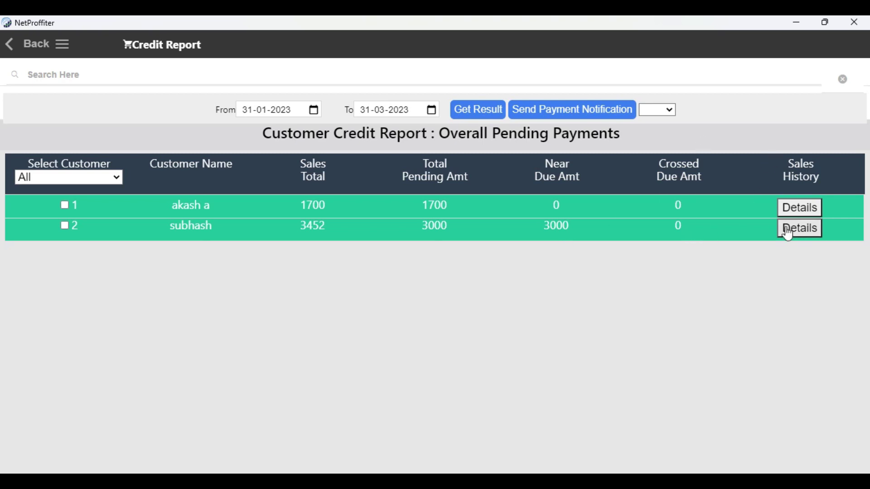
# - View the first listed customer's credit details and sale receipt, then close both and return to Credit Payments
pyautogui.click(811, 209)
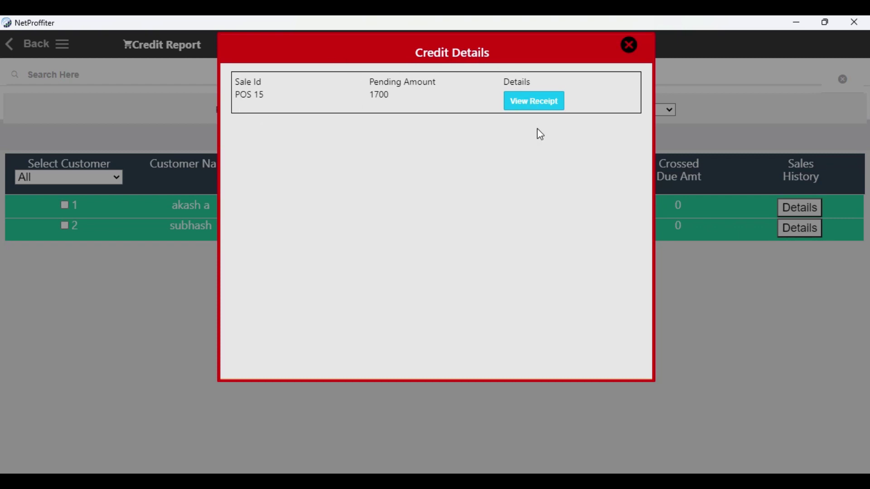
pyautogui.click(535, 103)
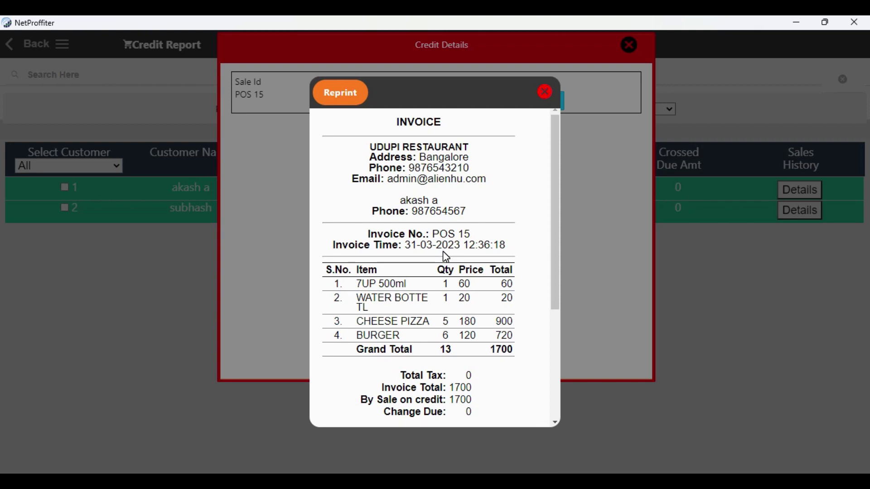
pyautogui.click(547, 95)
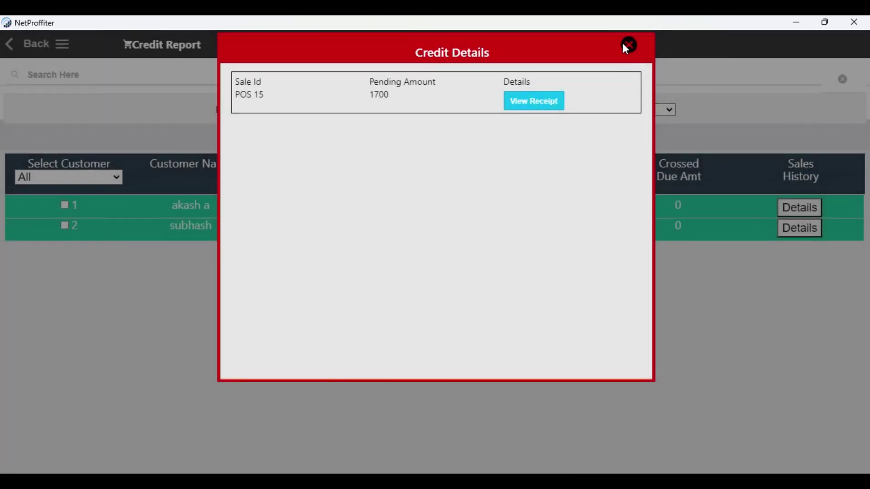
pyautogui.click(629, 45)
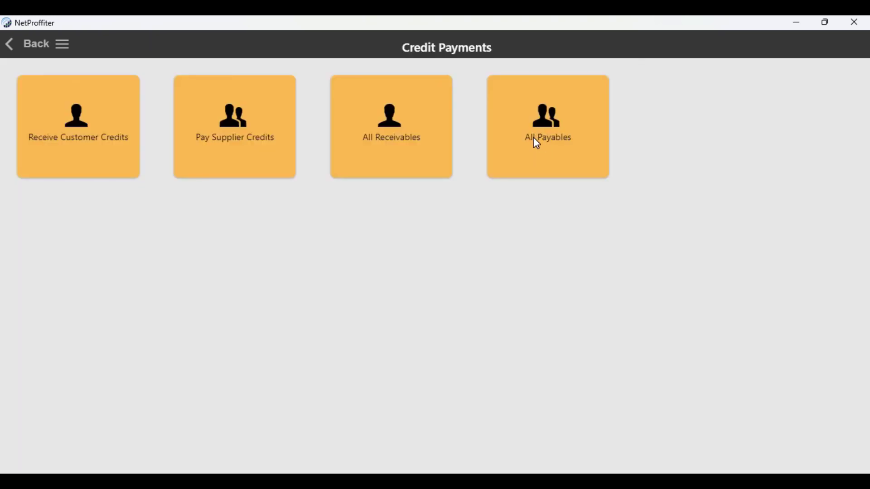
# - Open the All Payables report and examine its search, payment notification methods and supplier due-date filter options
pyautogui.click(534, 138)
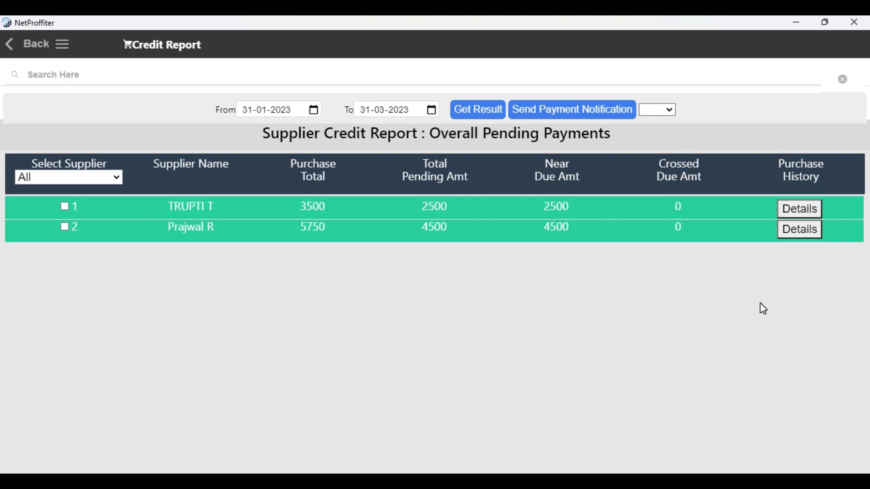
pyautogui.click(79, 68)
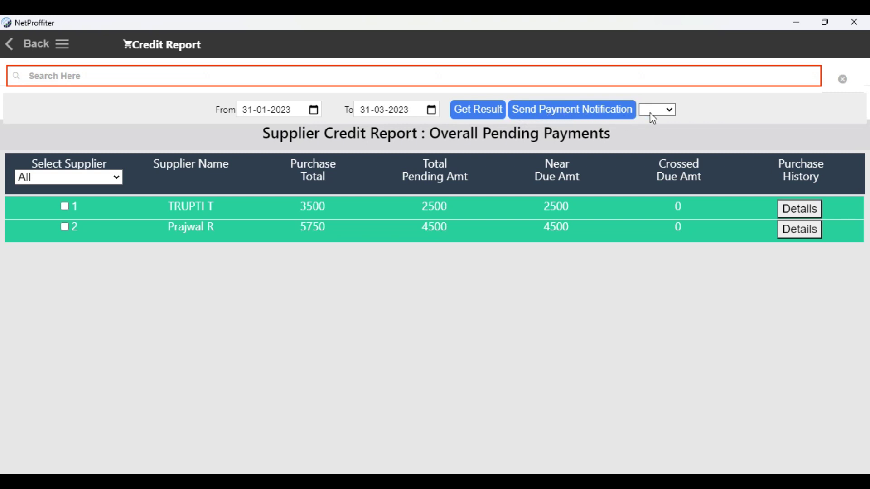
pyautogui.click(662, 114)
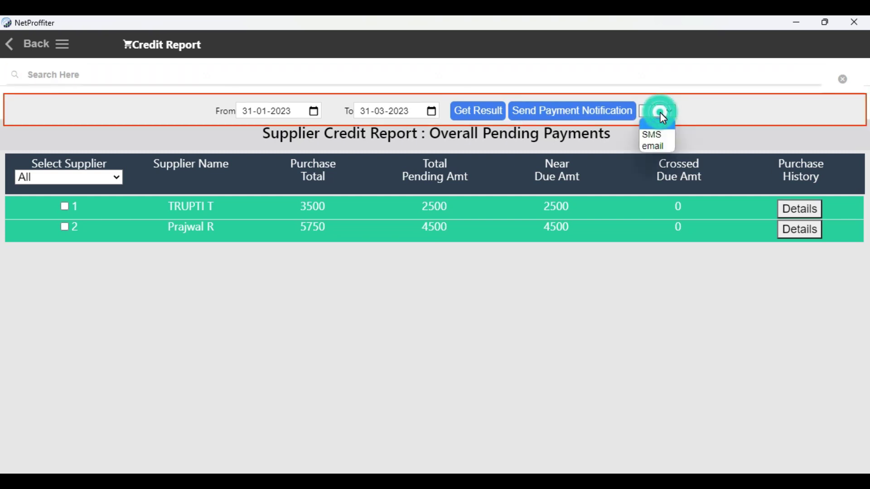
pyautogui.click(374, 322)
pyautogui.click(69, 179)
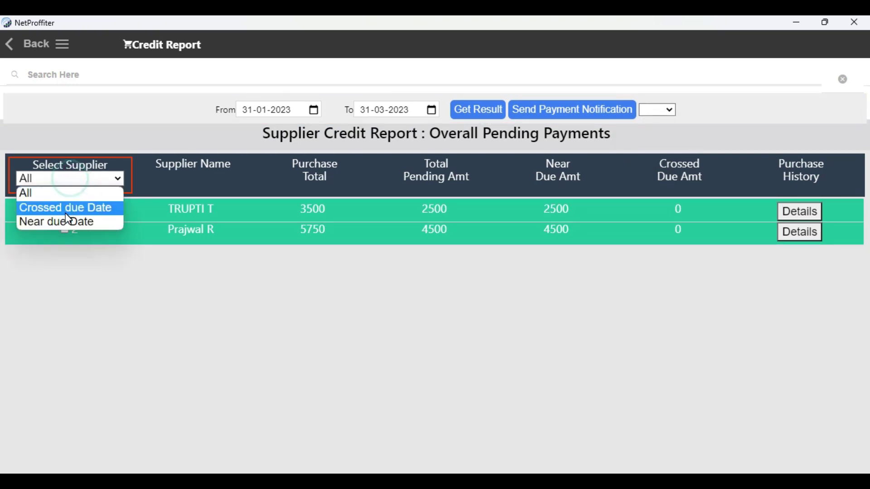
pyautogui.click(88, 178)
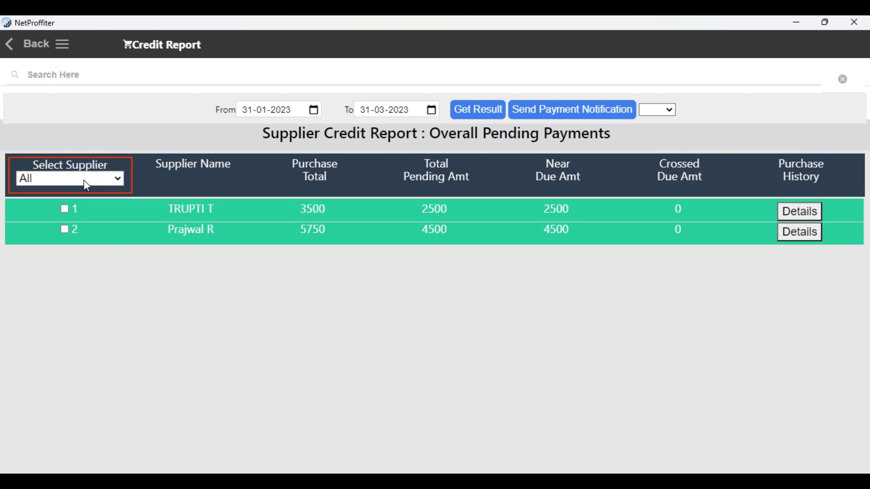
# - View the first listed supplier's credit details and purchase receipt, then close both and return to Credit Payments
pyautogui.click(807, 212)
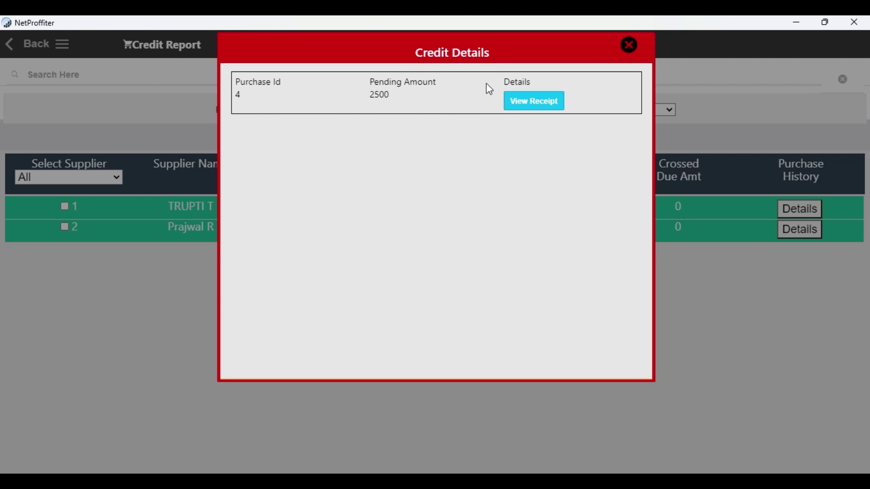
pyautogui.click(521, 109)
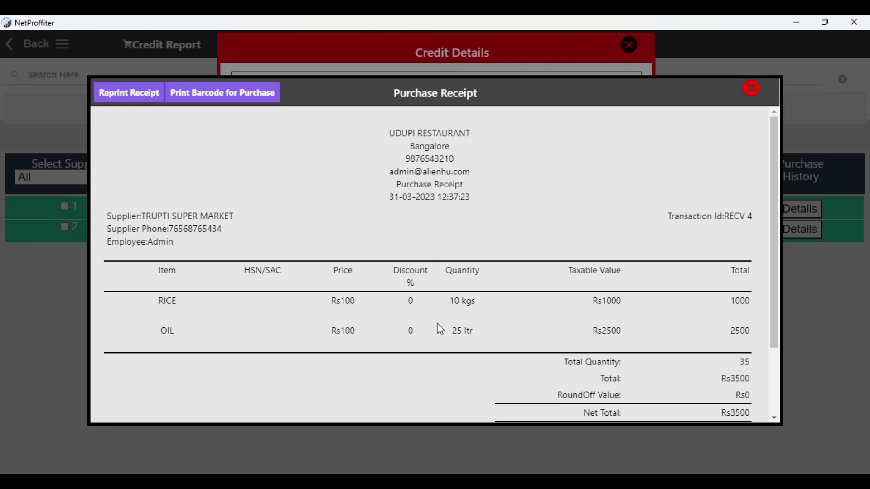
pyautogui.click(751, 88)
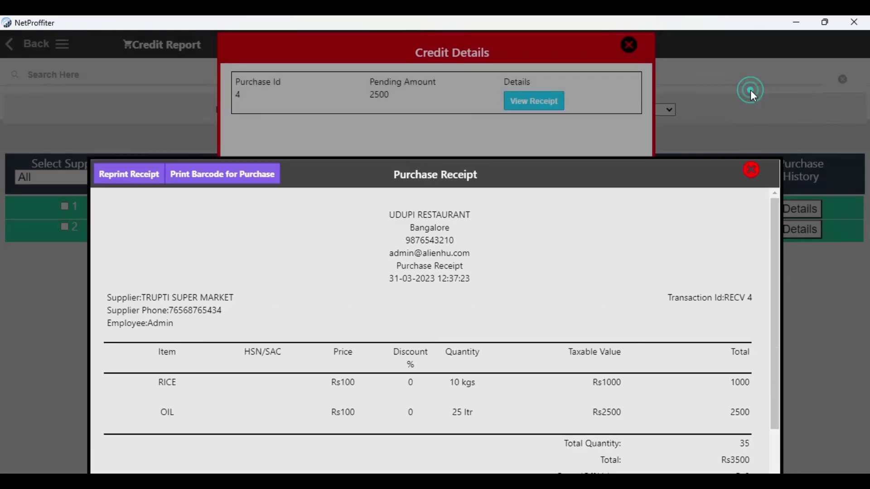
pyautogui.click(625, 46)
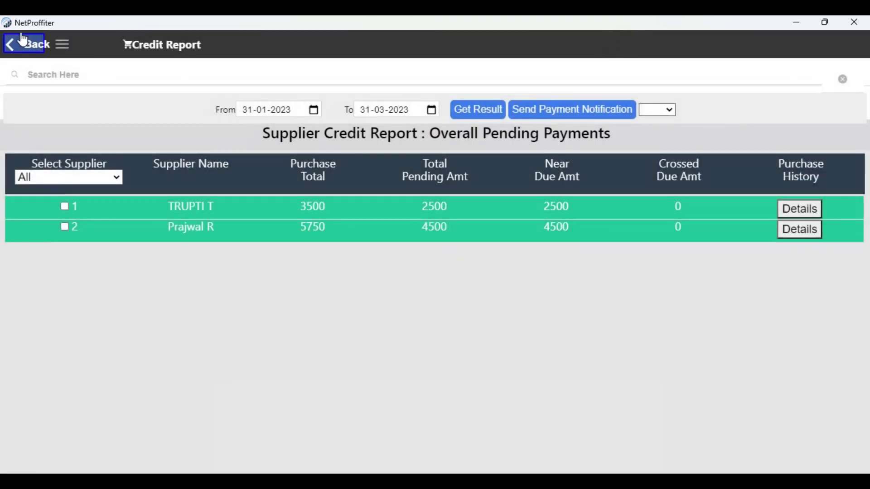
pyautogui.click(19, 43)
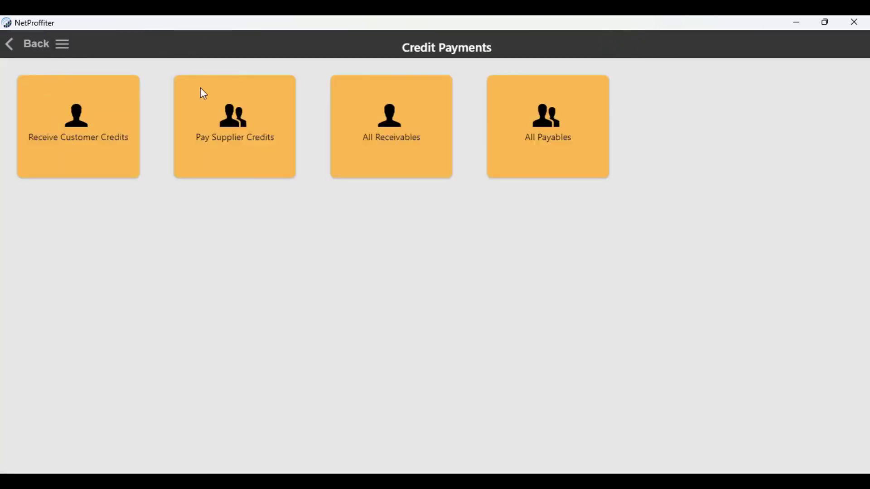
# - Under Receive Customer Credits, add the second listed customer to payment and proceed with all transactions selected
pyautogui.click(67, 163)
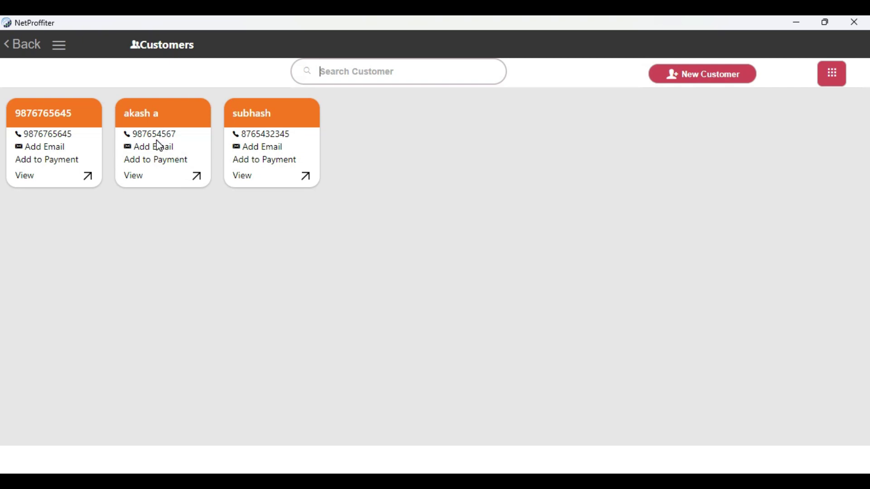
pyautogui.click(159, 159)
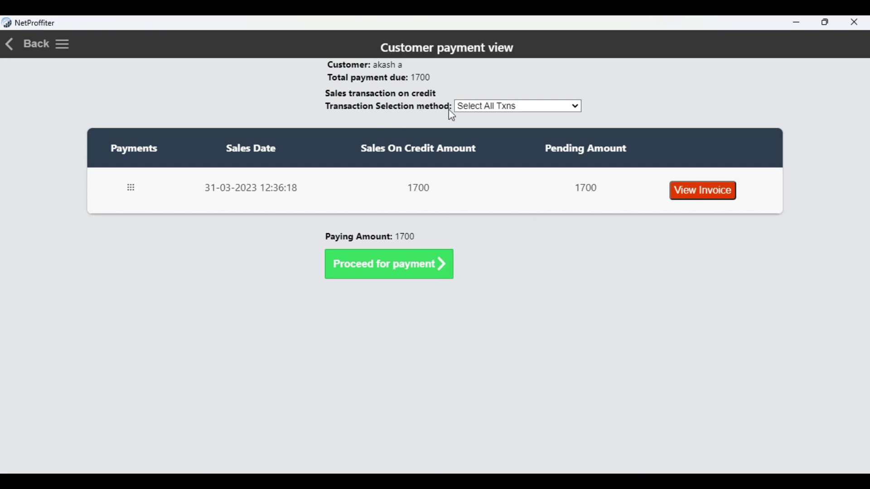
pyautogui.click(510, 110)
pyautogui.click(509, 110)
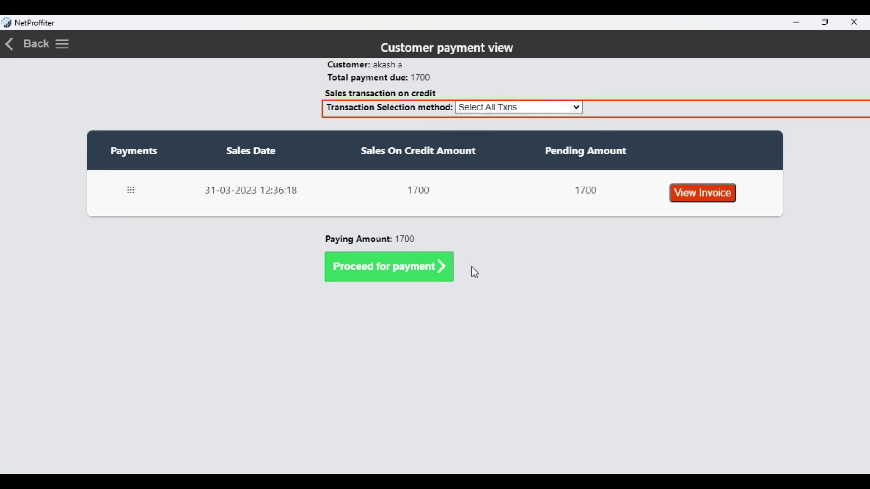
pyautogui.click(369, 277)
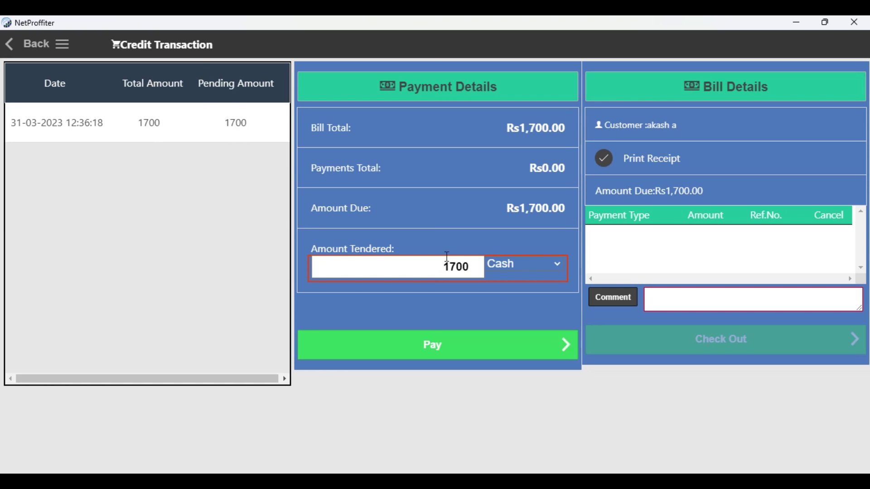
# - Record a cash payment of 1700 against the customer's credit bill
pyautogui.moveTo(431, 267)
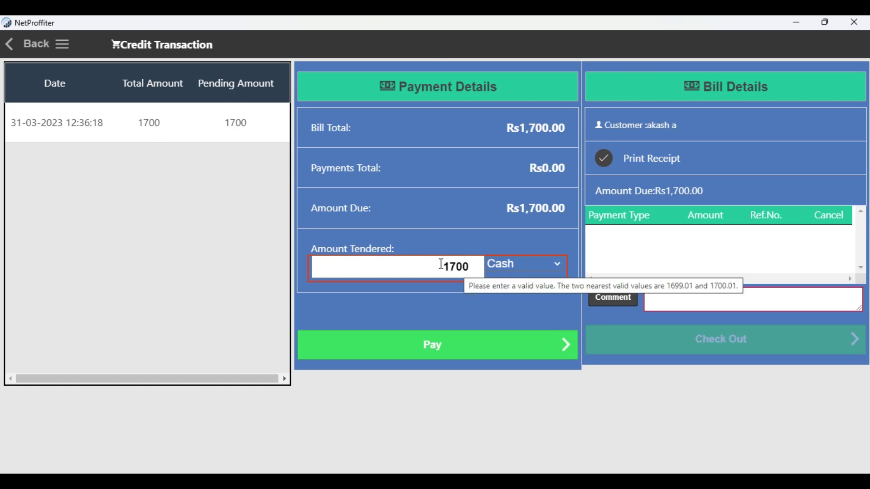
pyautogui.click(531, 275)
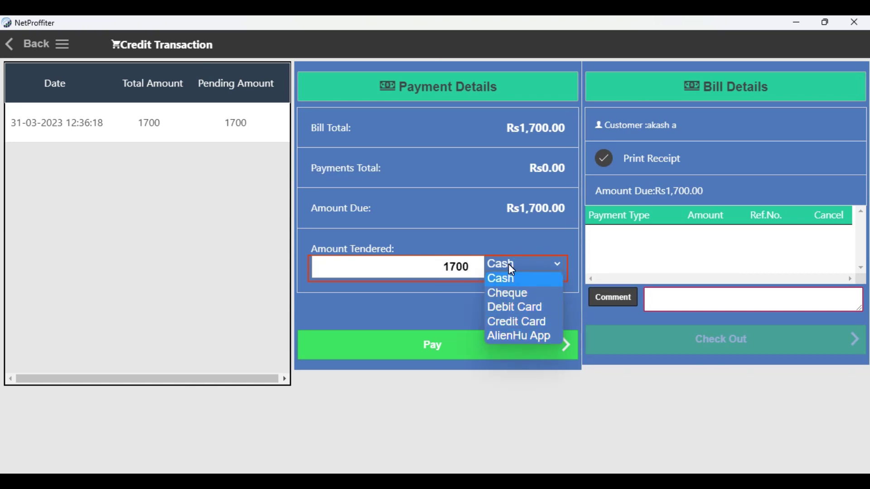
pyautogui.click(450, 307)
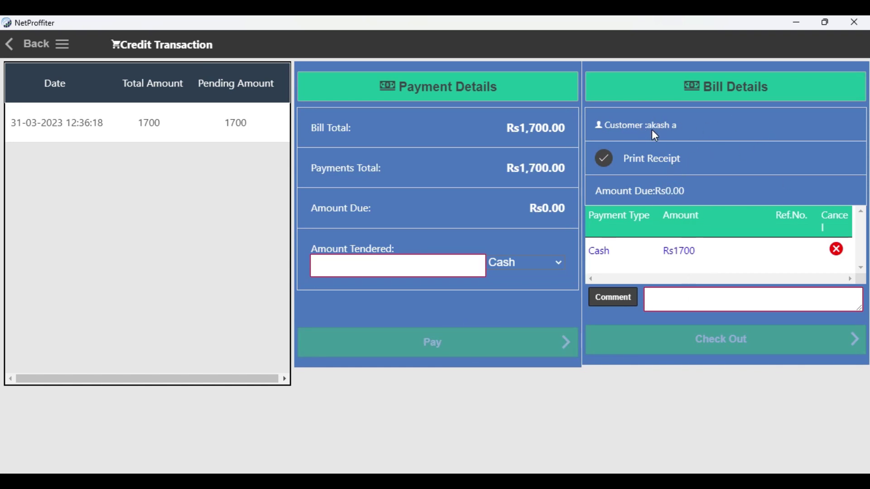
# - Add the comment "faer rtg" to the customer's credit payment, check out and close the credit receipt
pyautogui.click(606, 160)
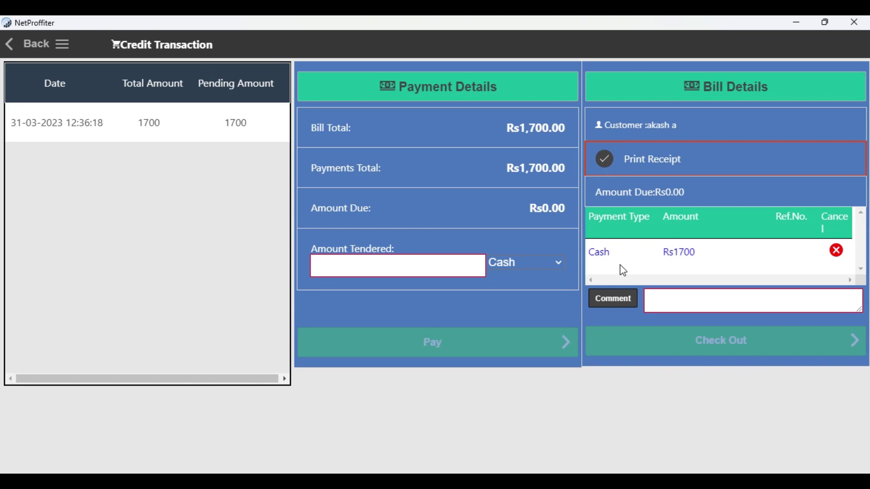
pyautogui.click(701, 303)
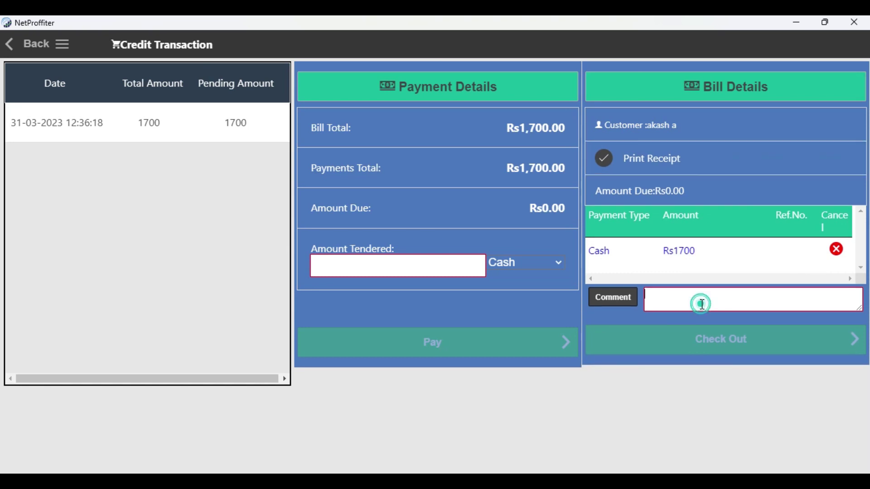
pyautogui.write('faer rtg')
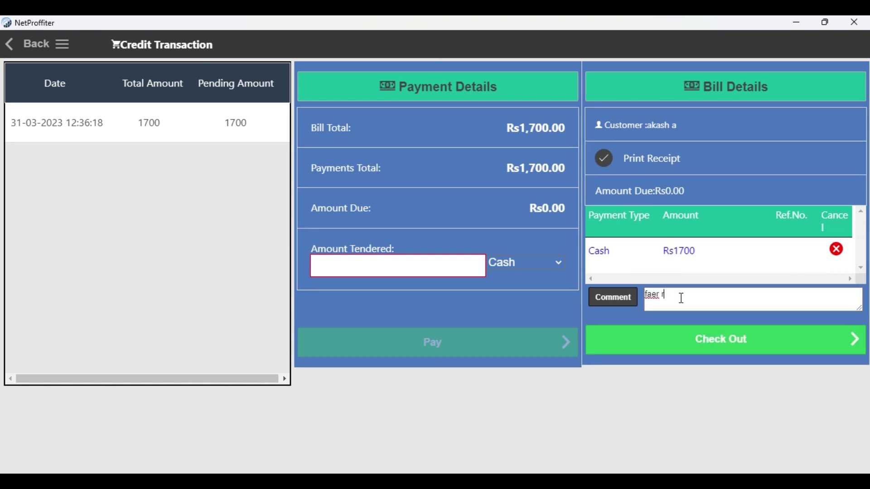
pyautogui.click(709, 348)
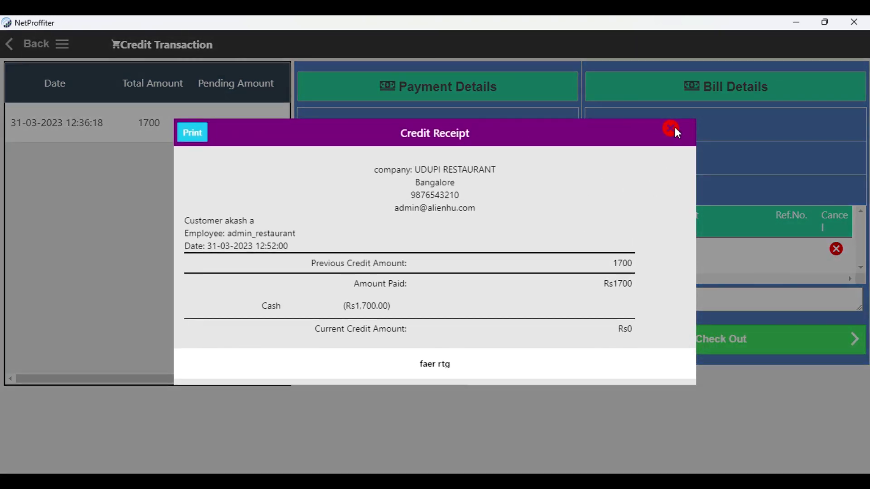
pyautogui.click(673, 129)
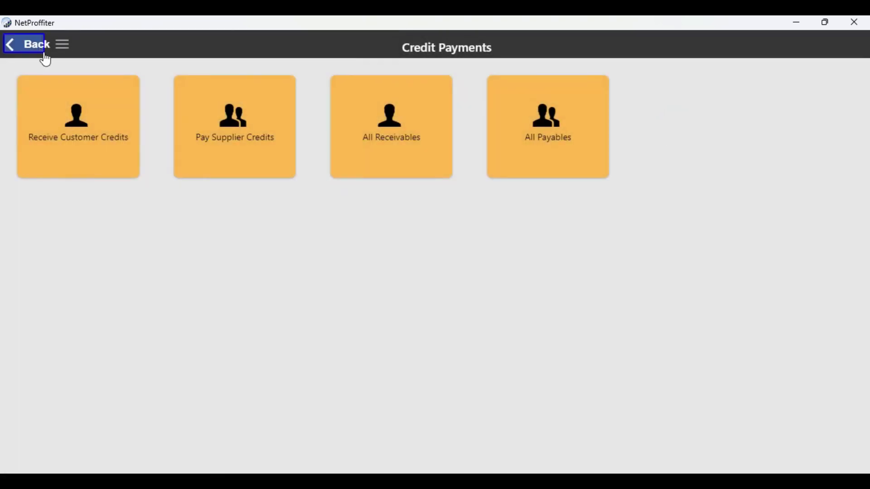
# - Check the pending customer payments in the All Receivables report and return to Credit Payments
pyautogui.click(414, 142)
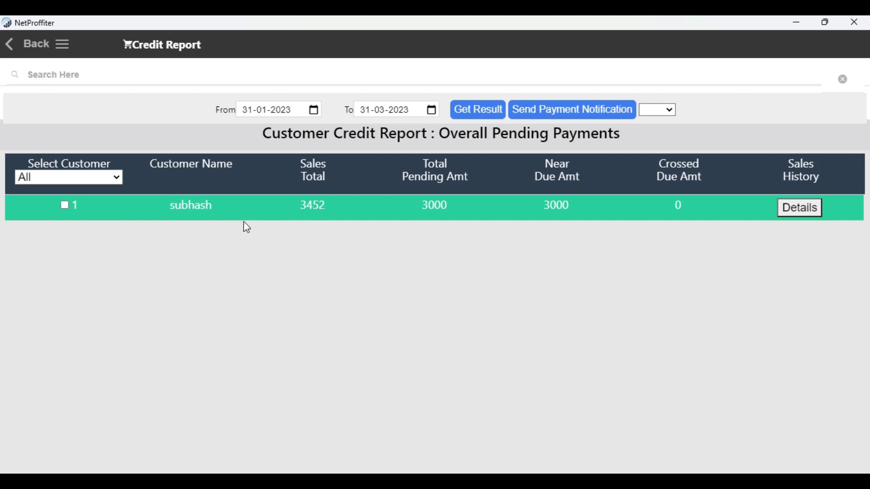
pyautogui.click(41, 46)
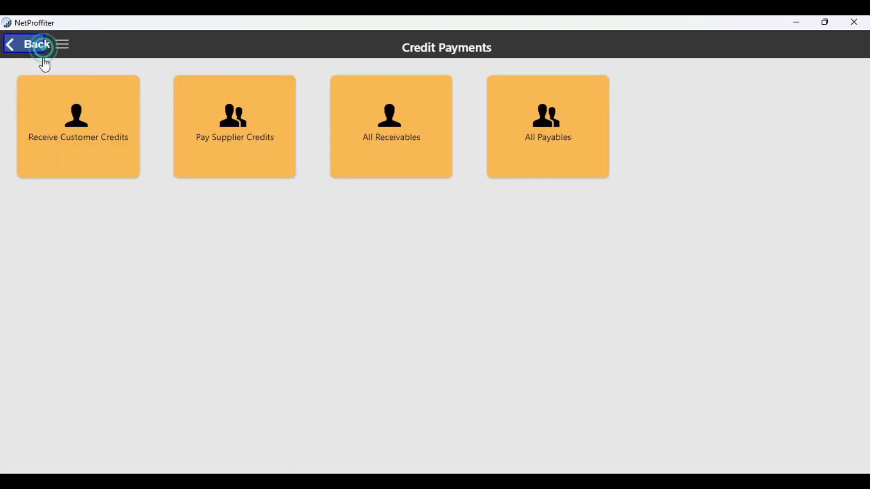
# - Under Pay Supplier Credits, add the KVG LTD supplier to payments and proceed for payment with all transactions selected
pyautogui.click(236, 136)
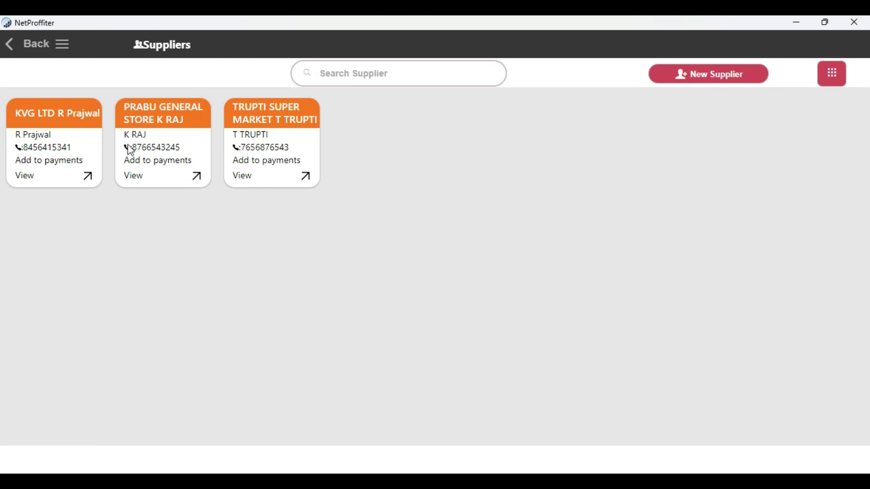
pyautogui.click(46, 148)
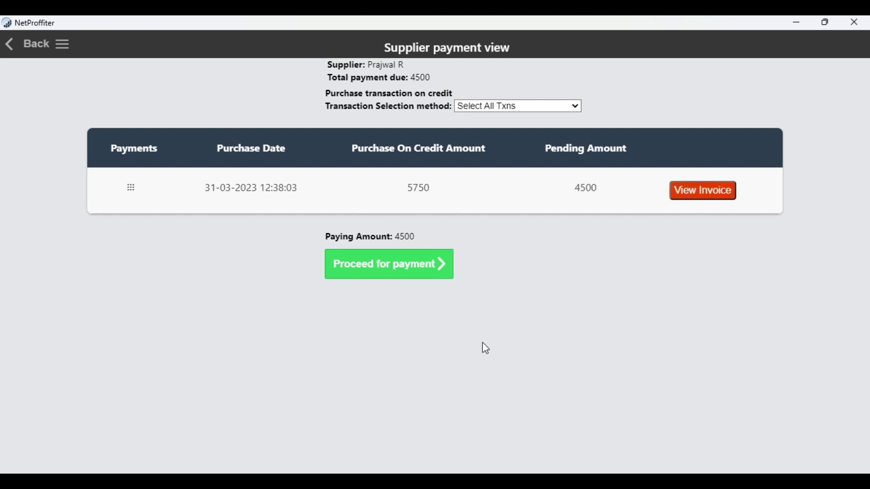
pyautogui.click(381, 271)
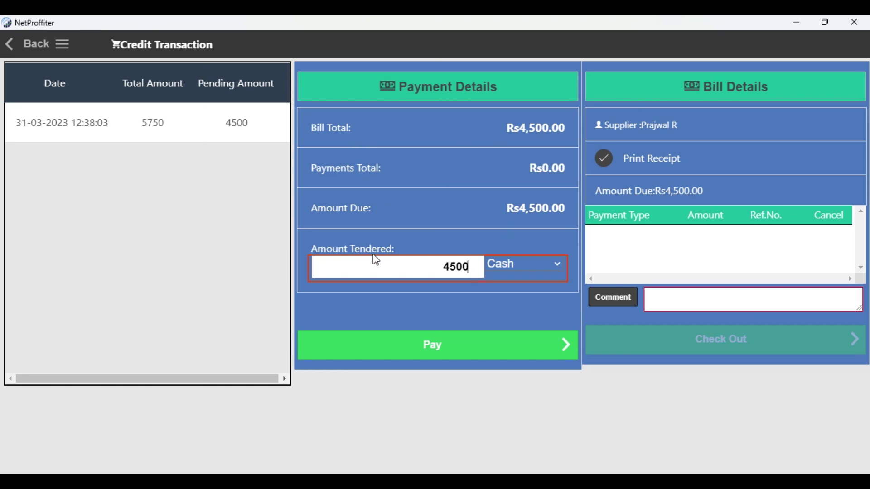
# - Record a cash payment of 4500 against the supplier's credit bill
pyautogui.click(525, 264)
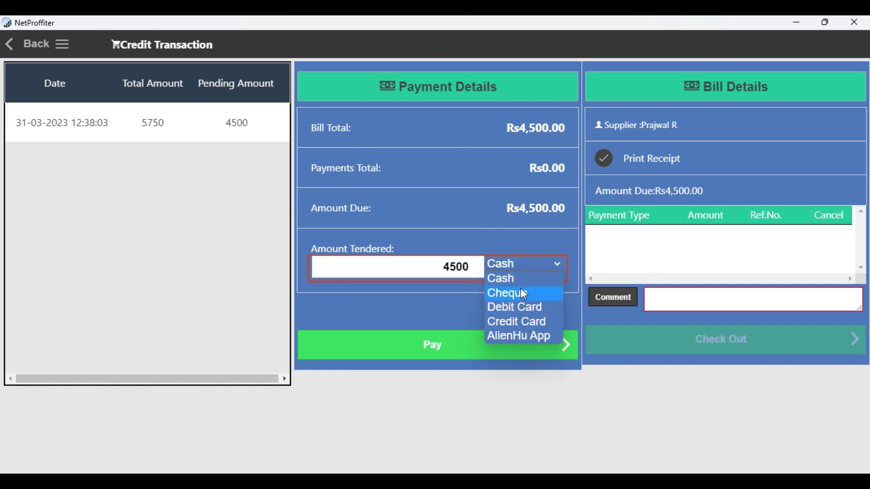
pyautogui.click(394, 304)
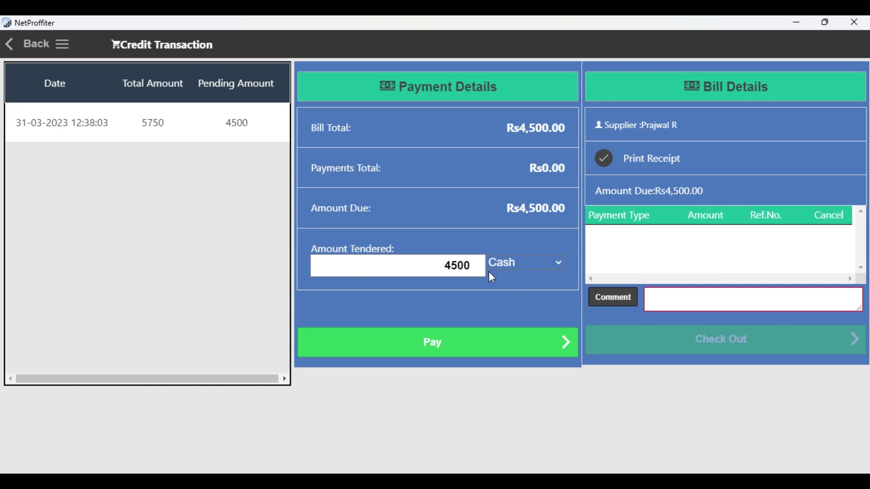
pyautogui.click(484, 350)
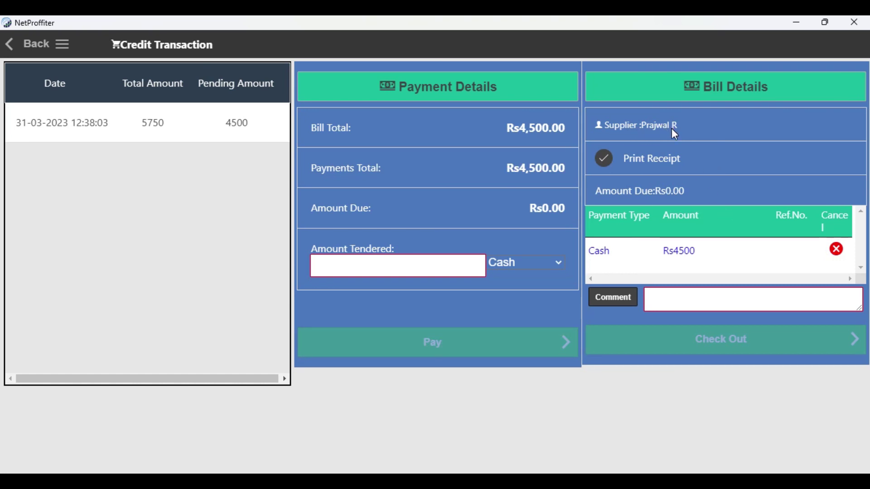
# - Keep receipt printing enabled, add the comment "asd sda" to the supplier's credit payment, check out and close the credit receipt
pyautogui.click(606, 162)
pyautogui.click(607, 166)
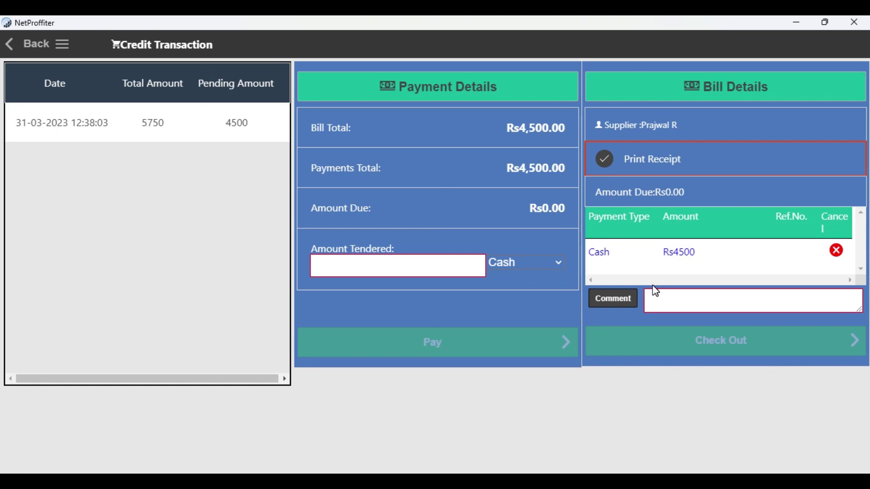
pyautogui.click(659, 301)
pyautogui.write('asd sda')
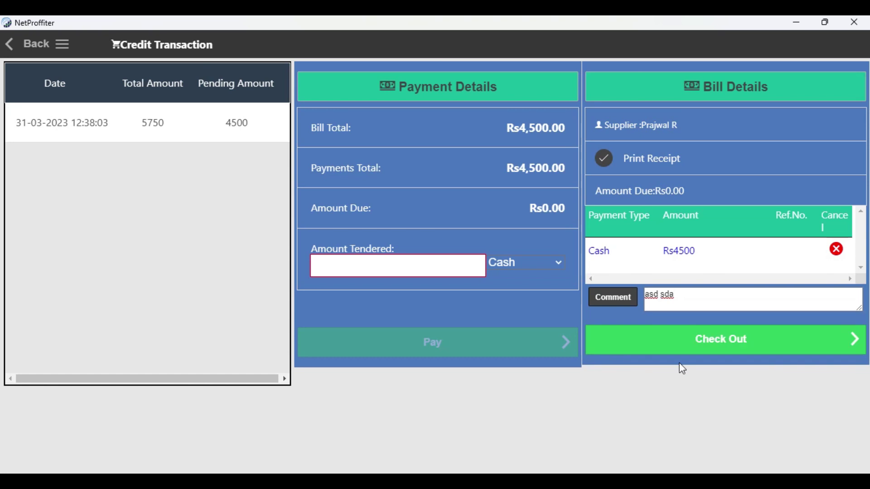
pyautogui.click(718, 342)
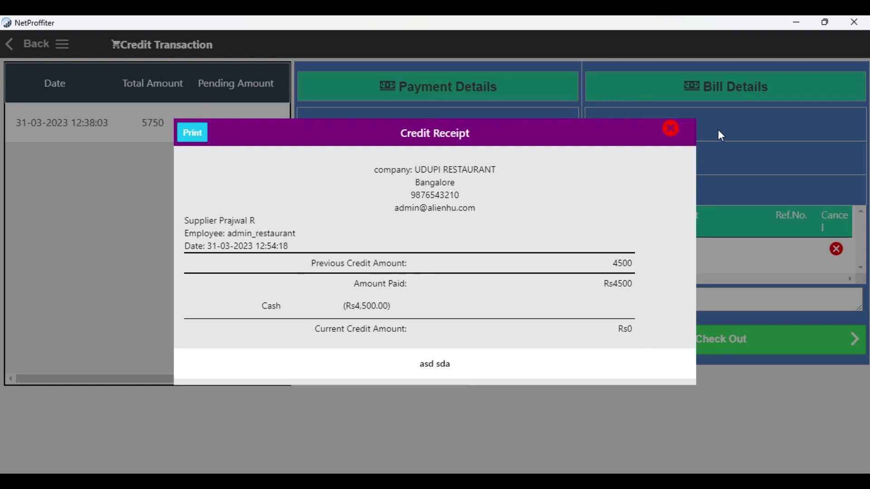
pyautogui.click(676, 129)
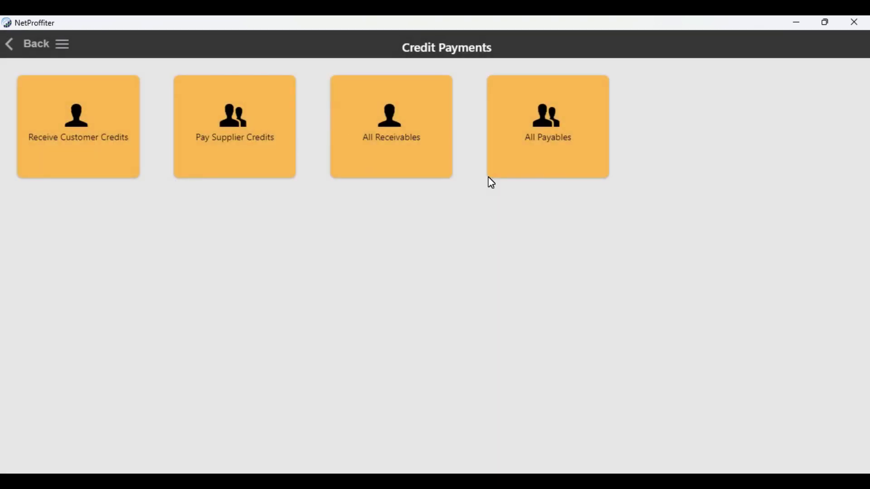